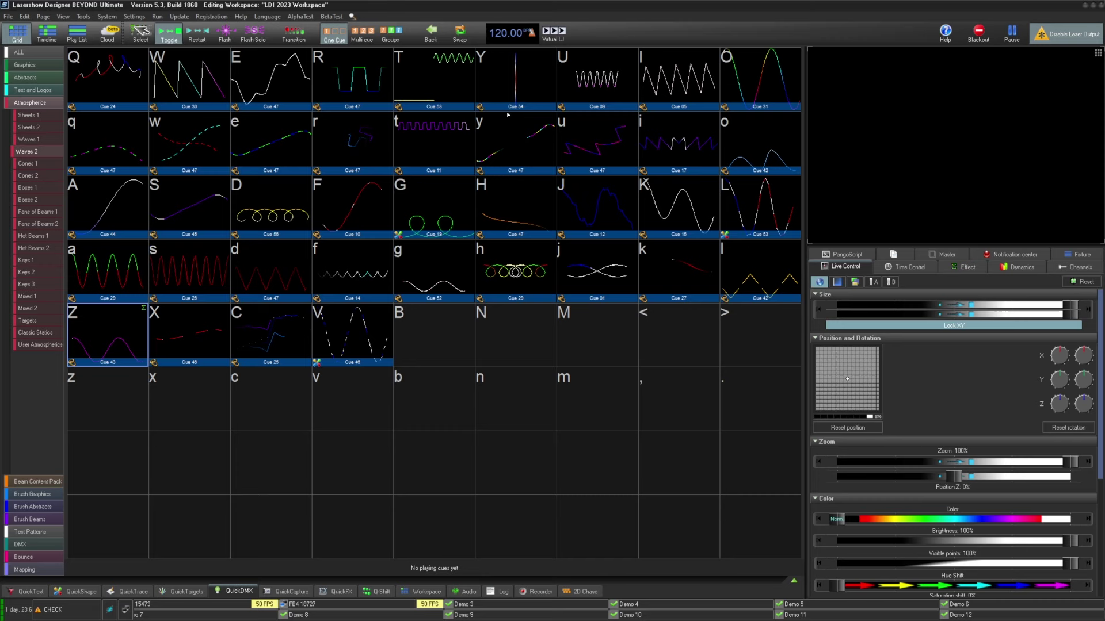
# Turn on Ableton Link tempo sync, then switch it back off
pyautogui.click(506, 33)
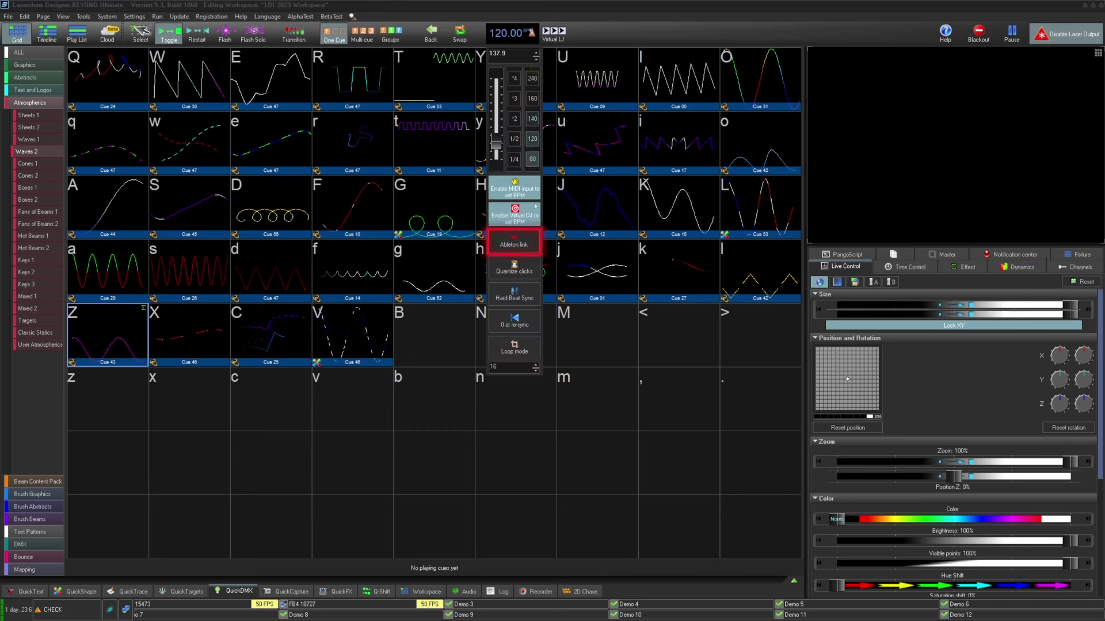
pyautogui.click(537, 246)
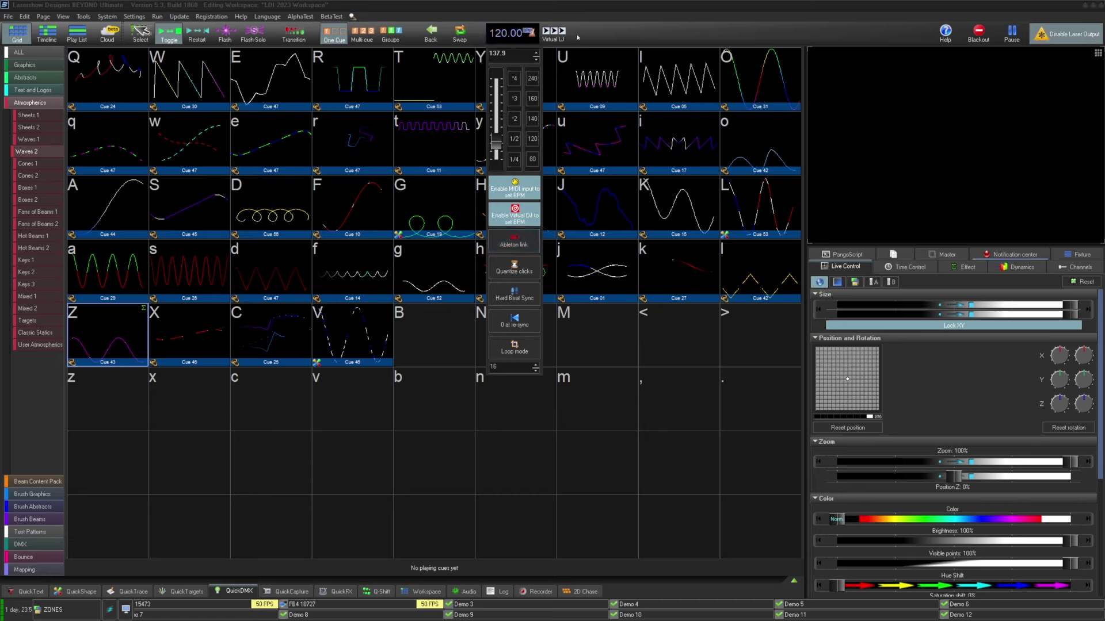
pyautogui.click(511, 25)
pyautogui.click(511, 29)
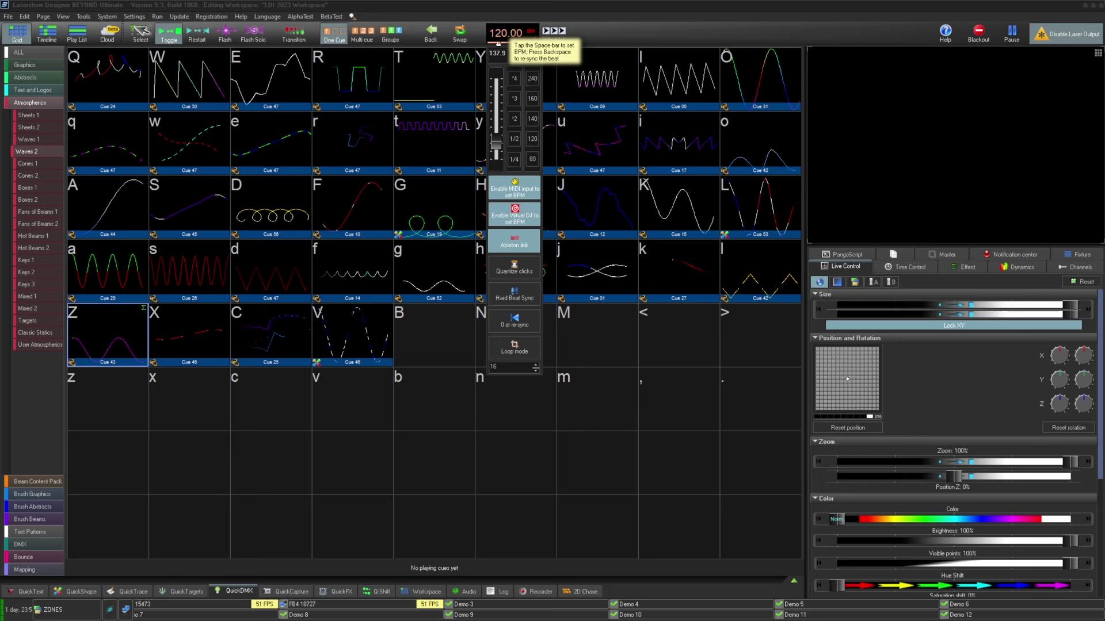
pyautogui.click(587, 38)
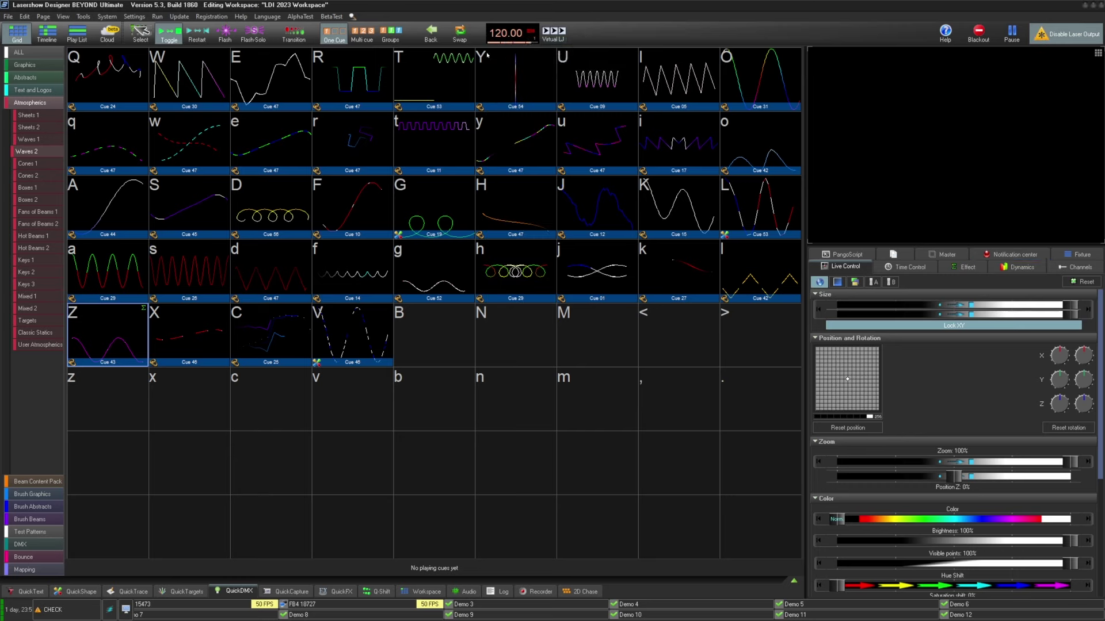
pyautogui.click(532, 33)
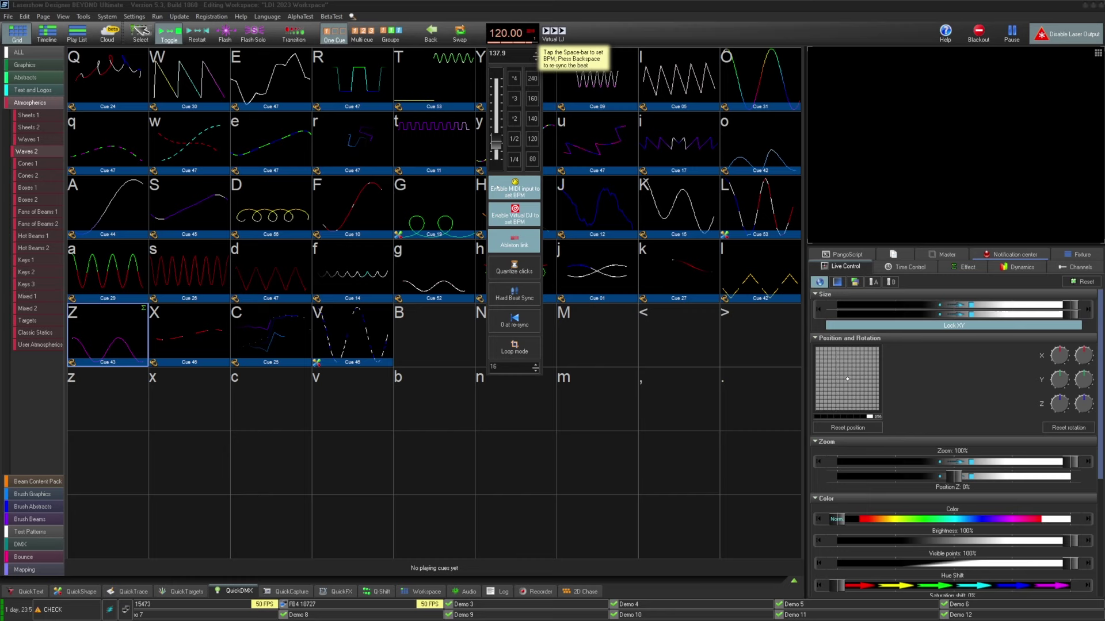
pyautogui.click(530, 240)
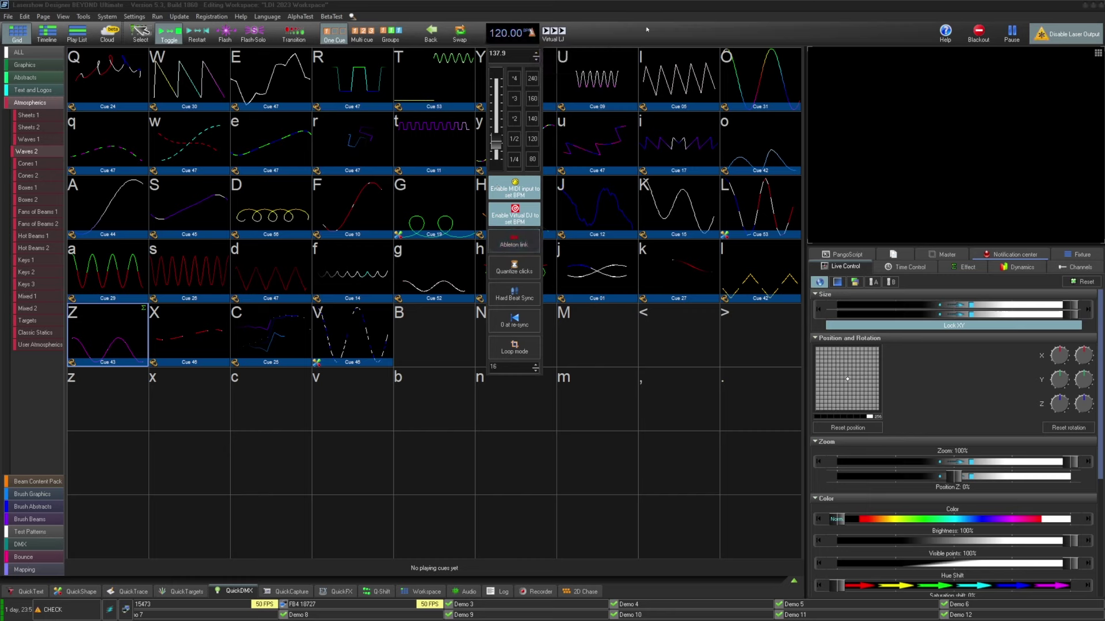
# Refresh the NDI network sources list in the NDI video source window, then close it
pyautogui.click(84, 16)
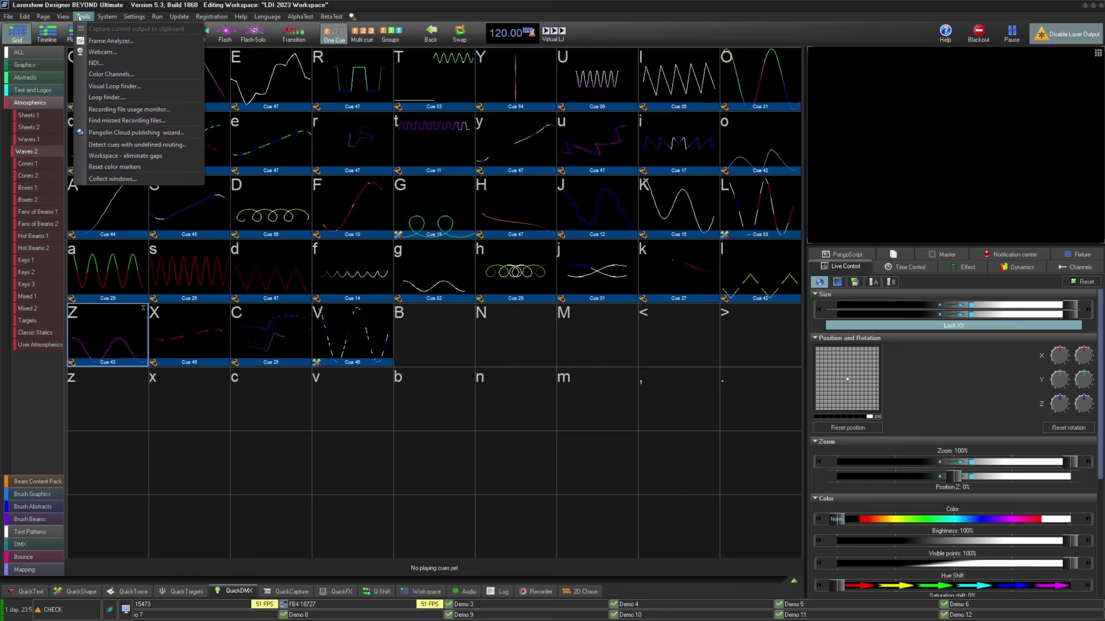
pyautogui.click(199, 65)
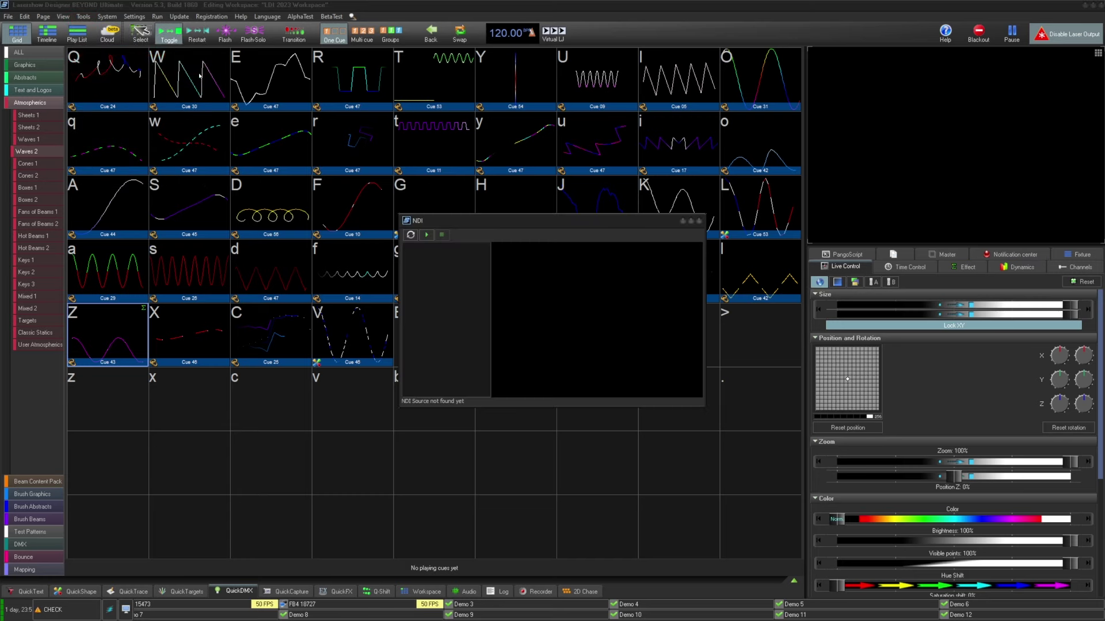
pyautogui.click(412, 235)
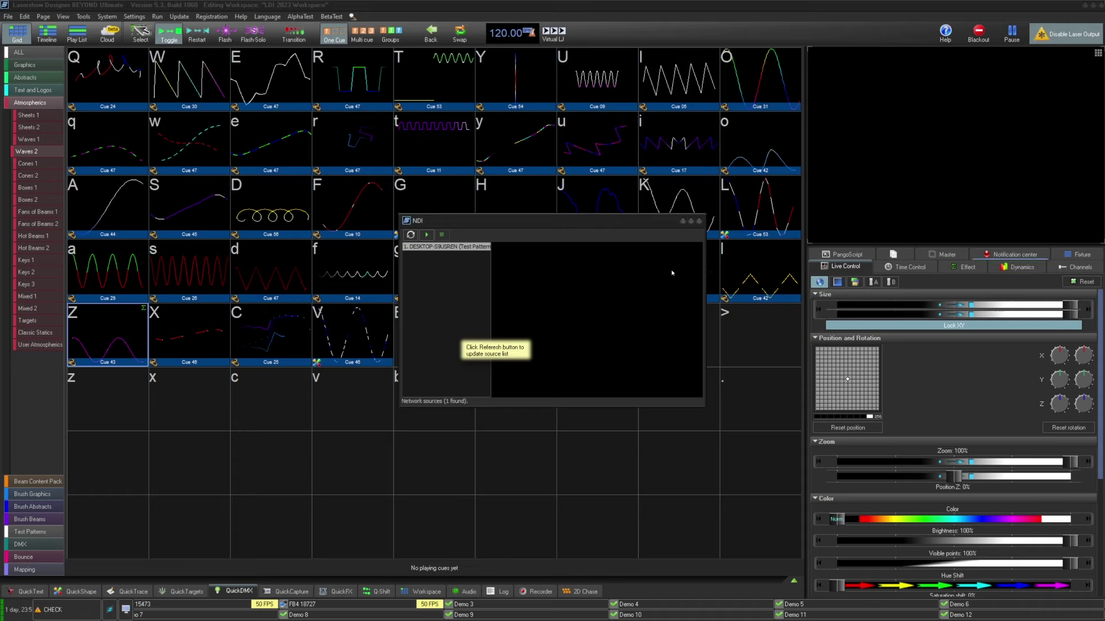
pyautogui.click(699, 222)
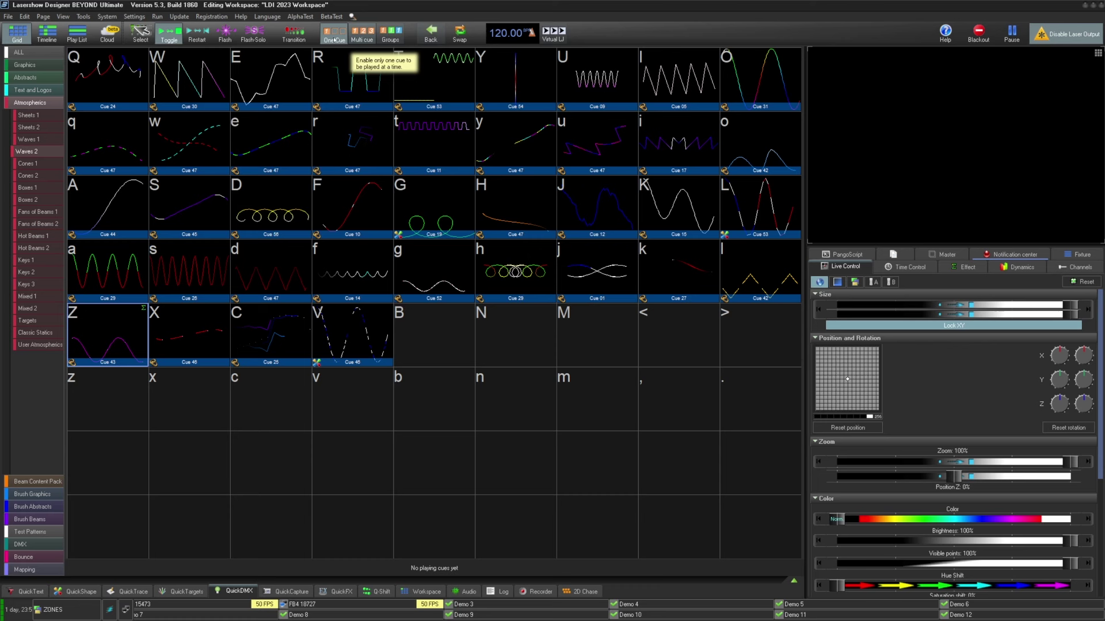
# Add new projection zones for projectors 1–8 using the Name P## naming prefix
pyautogui.click(138, 15)
pyautogui.click(144, 39)
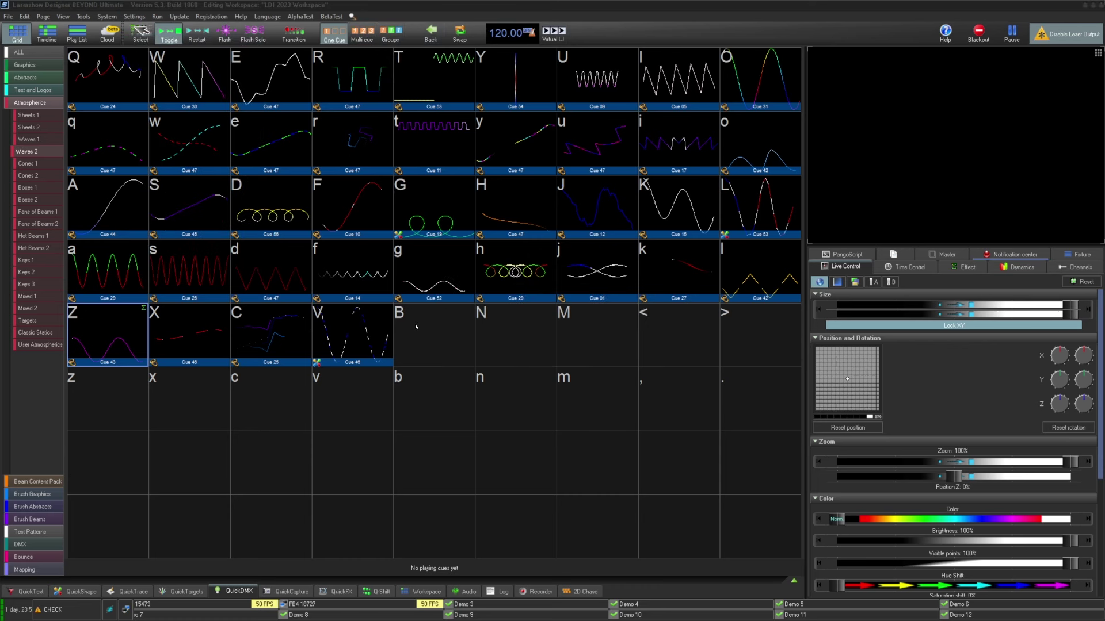
pyautogui.click(406, 176)
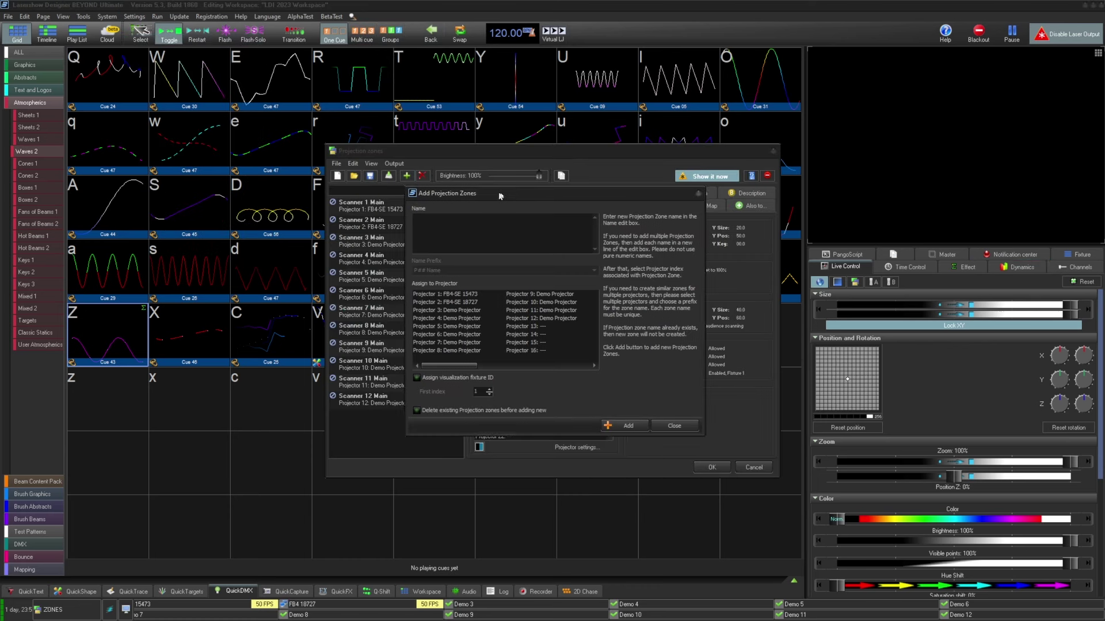
pyautogui.moveTo(504, 196); pyautogui.dragTo(608, 200)
pyautogui.write('Scanne')
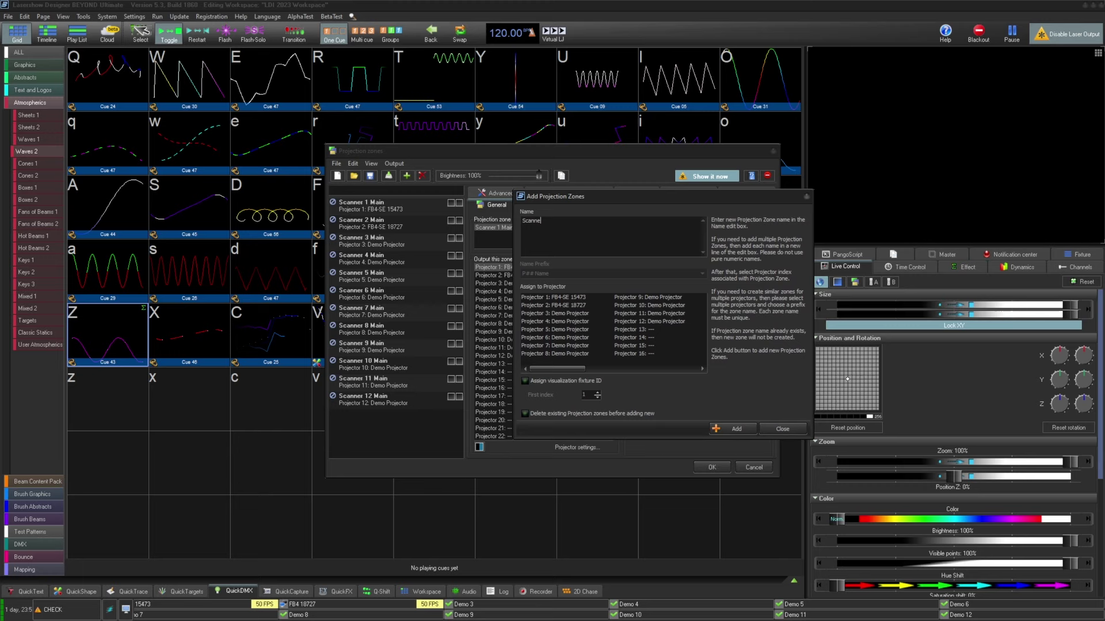
pyautogui.write('r 1 M')
pyautogui.press('BackSpace')
pyautogui.press('BackSpace')
pyautogui.press('BackSpace')
pyautogui.press('BackSpace')
pyautogui.press('BackSpace')
pyautogui.press('BackSpace')
pyautogui.press('BackSpace')
pyautogui.click(556, 297)
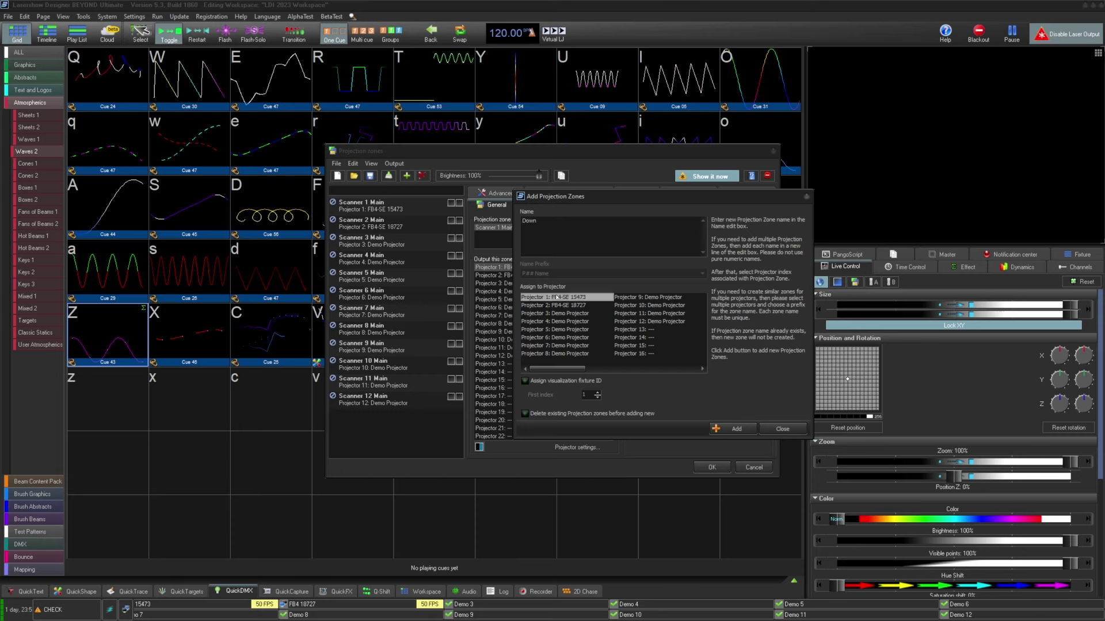
pyautogui.keyDown('shift'); pyautogui.click(555, 353); pyautogui.keyUp('shift')
pyautogui.click(552, 273)
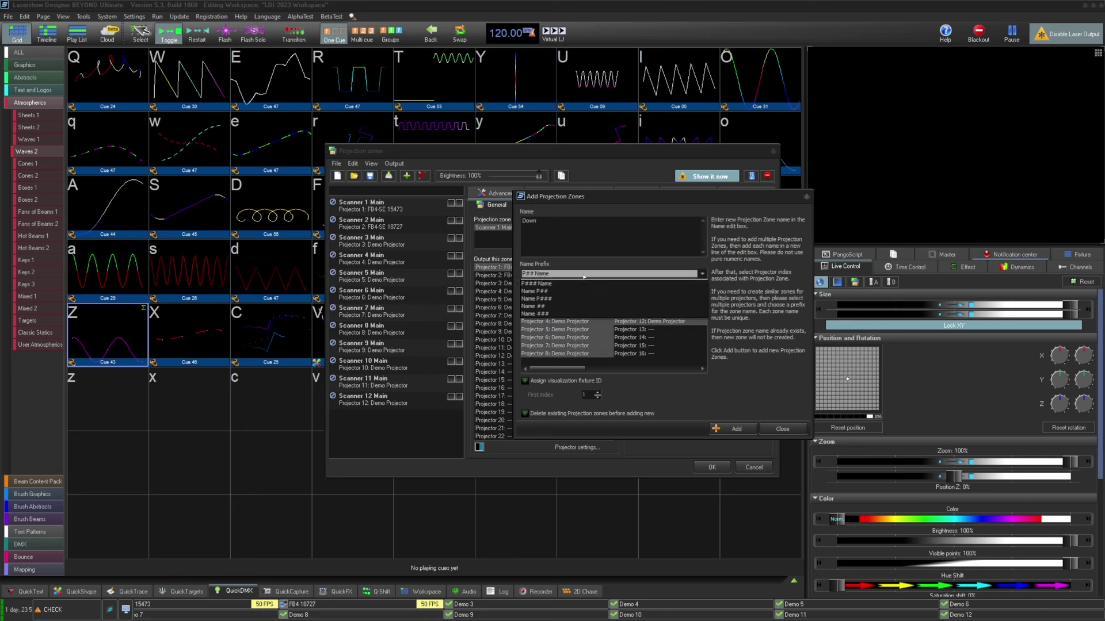
pyautogui.click(549, 298)
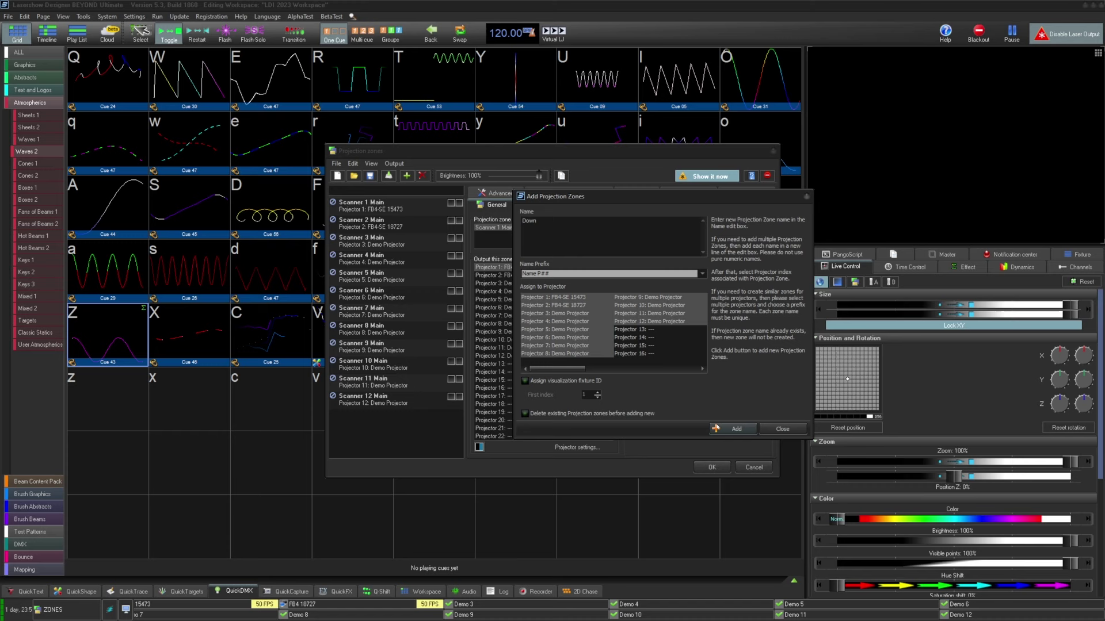
pyautogui.click(733, 429)
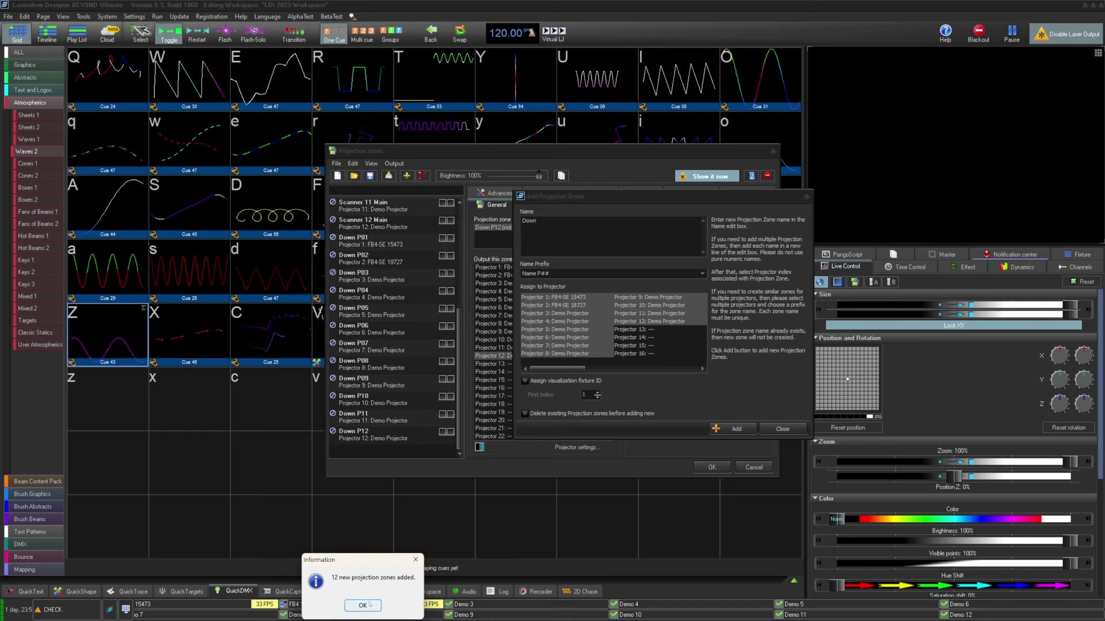
# Delete the newly created Down P01–P12 zones and close the projection zones windows
pyautogui.click(543, 428)
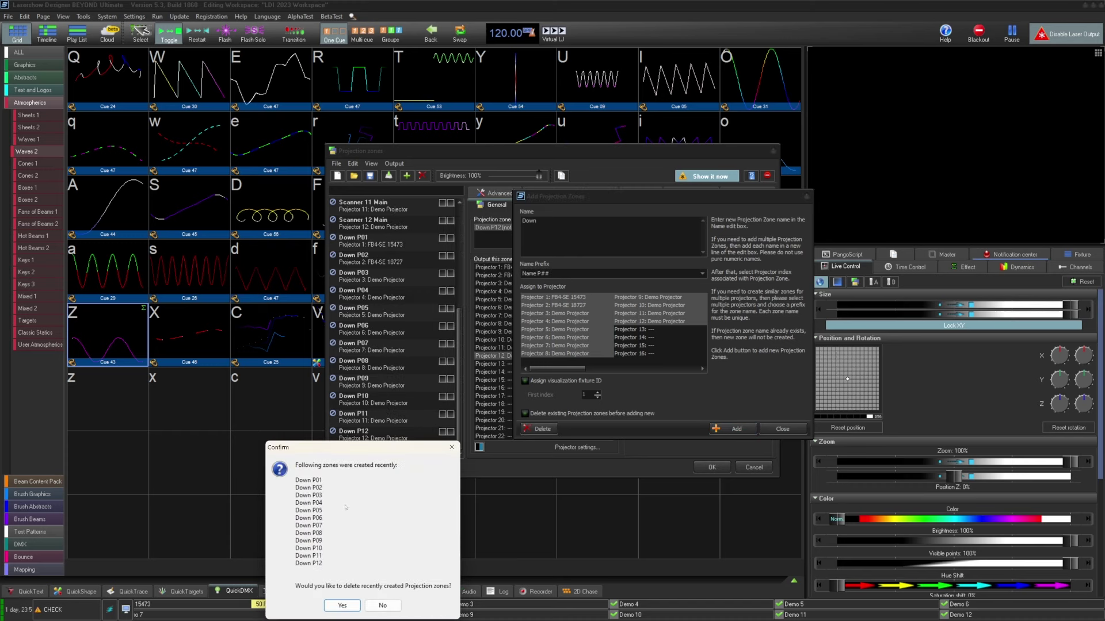
pyautogui.click(335, 605)
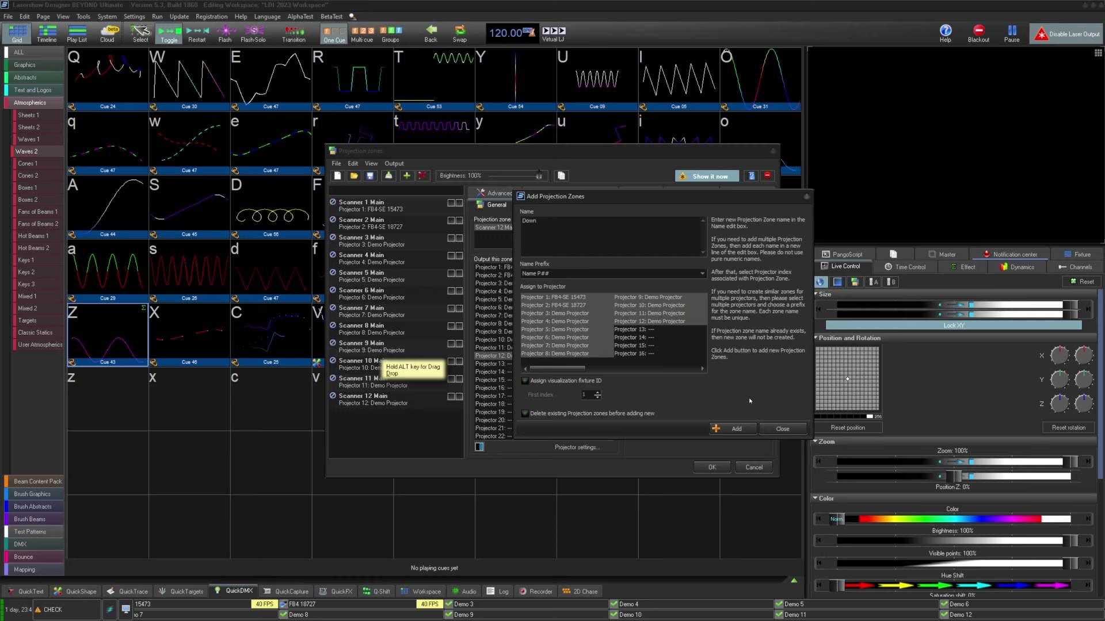
pyautogui.click(782, 428)
pyautogui.click(712, 467)
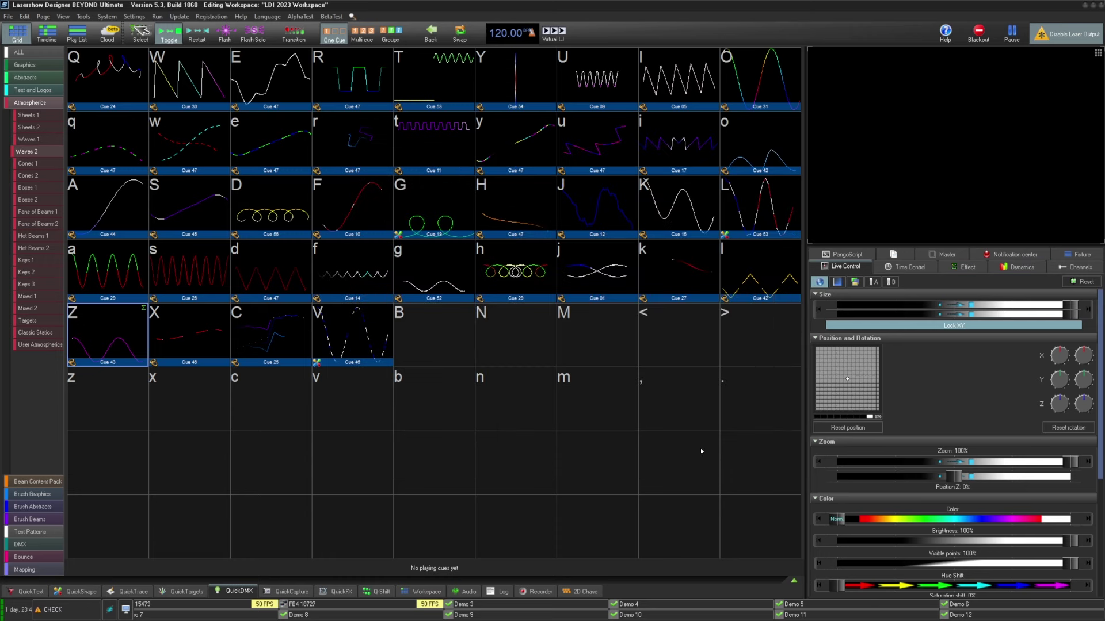
# Colour the cue grid by groups, show zone previews, test cue I, then return to One Cue mode
pyautogui.click(390, 33)
pyautogui.rightClick(942, 142)
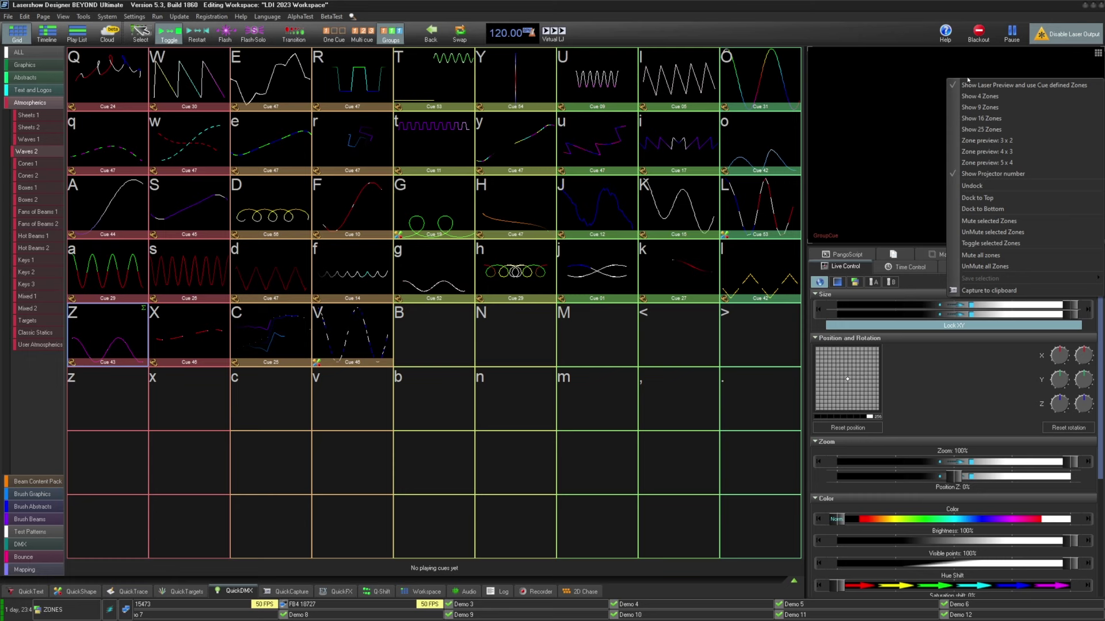
pyautogui.click(993, 115)
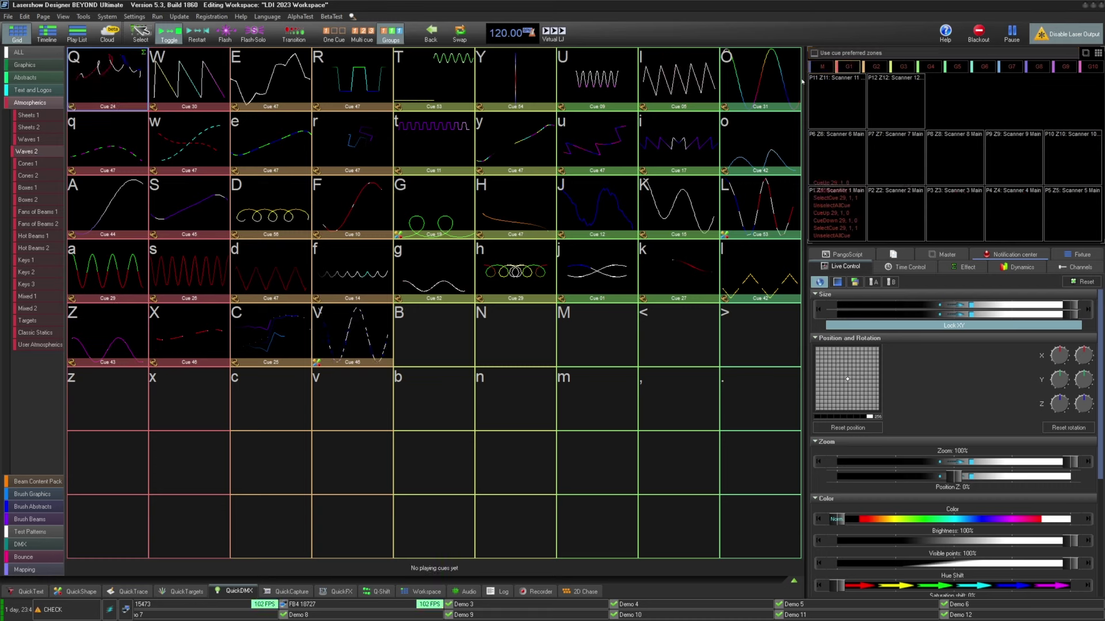
pyautogui.click(716, 83)
pyautogui.click(717, 82)
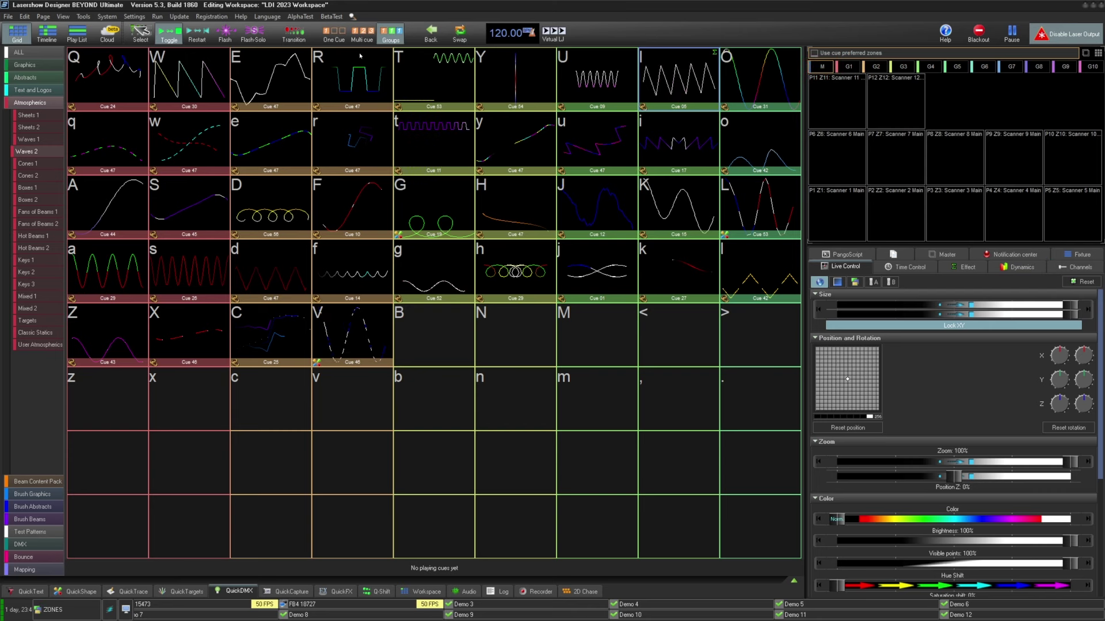
pyautogui.click(334, 33)
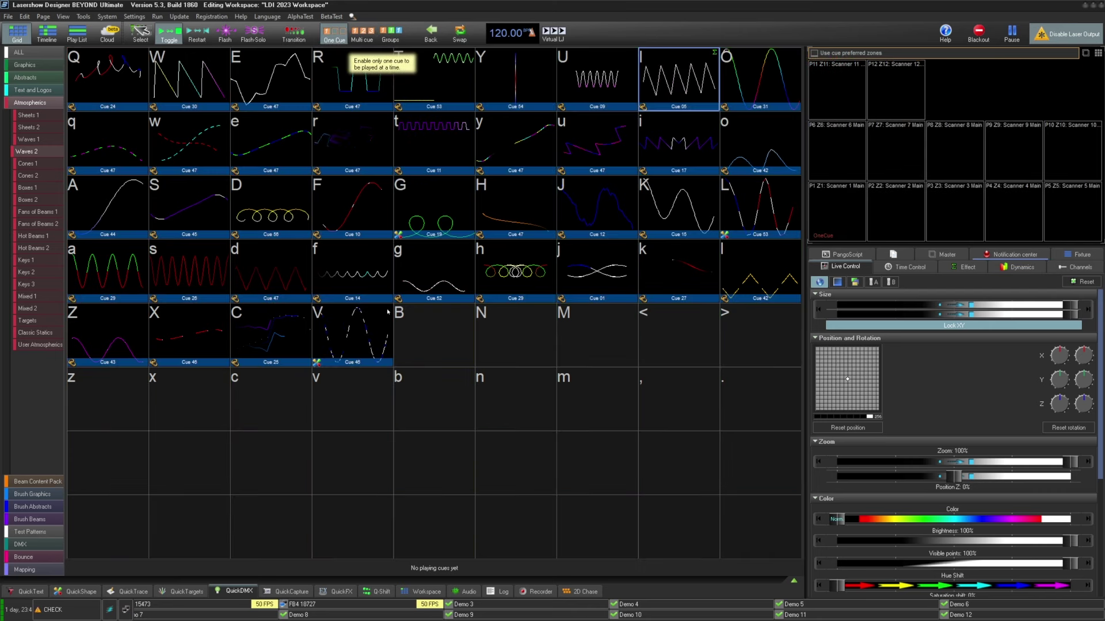
# Pull QuickDMX faders 6–10 to 0, then run SET 1 to 10 At 0 To 255 on the command line
pyautogui.click(237, 591)
pyautogui.moveTo(282, 495)
pyautogui.mouseDown()
pyautogui.moveTo(261, 554)
pyautogui.moveTo(115, 555)
pyautogui.moveTo(216, 512)
pyautogui.moveTo(221, 554)
pyautogui.mouseUp()
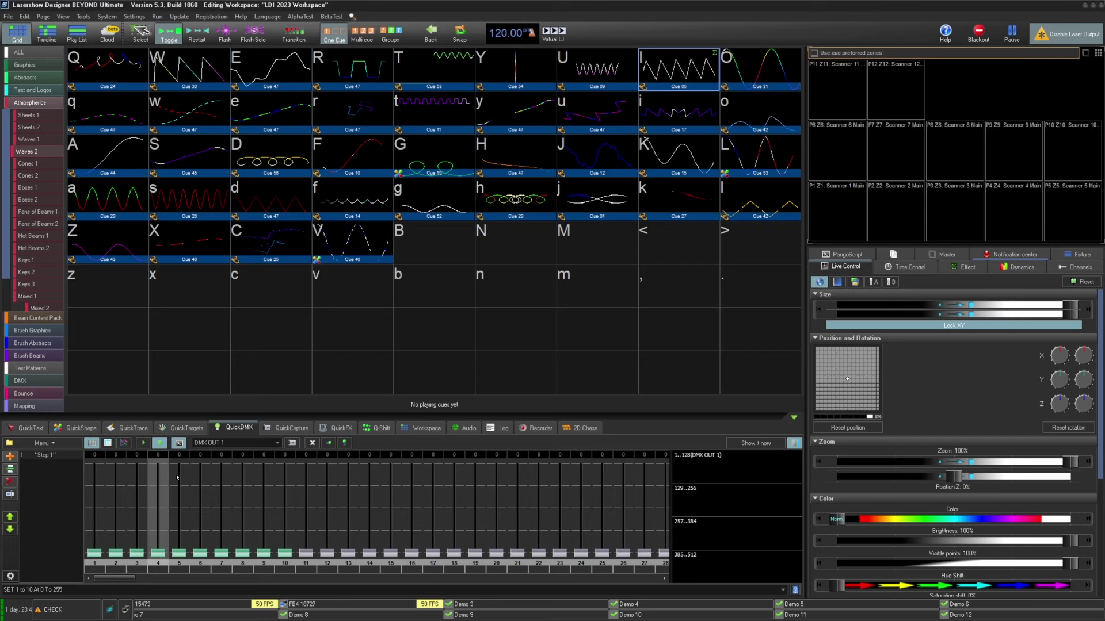
pyautogui.click(179, 443)
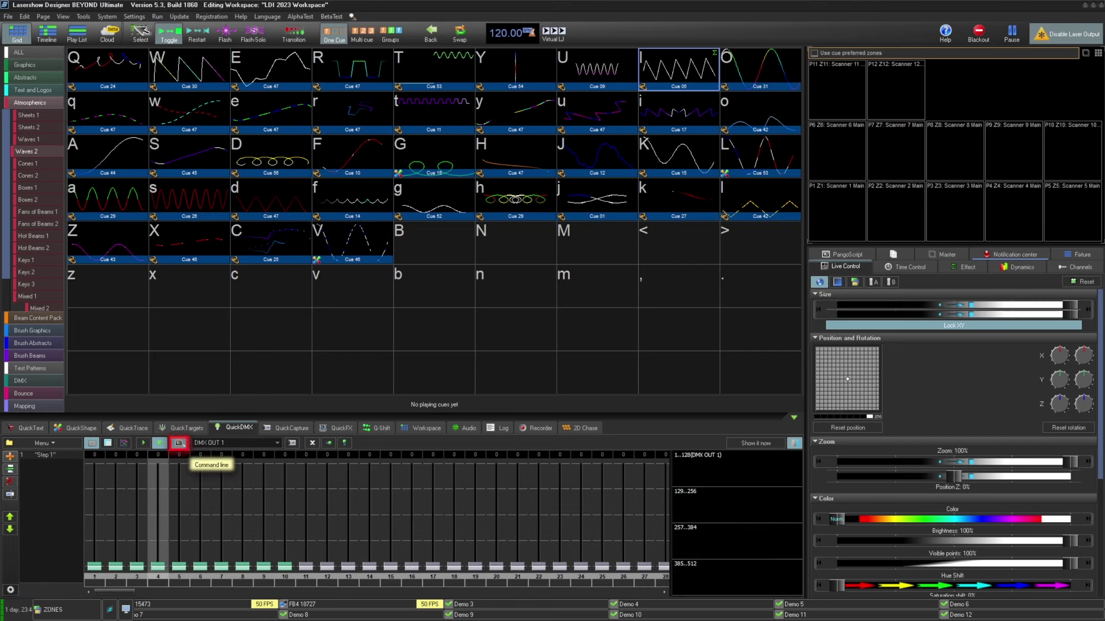
pyautogui.click(179, 443)
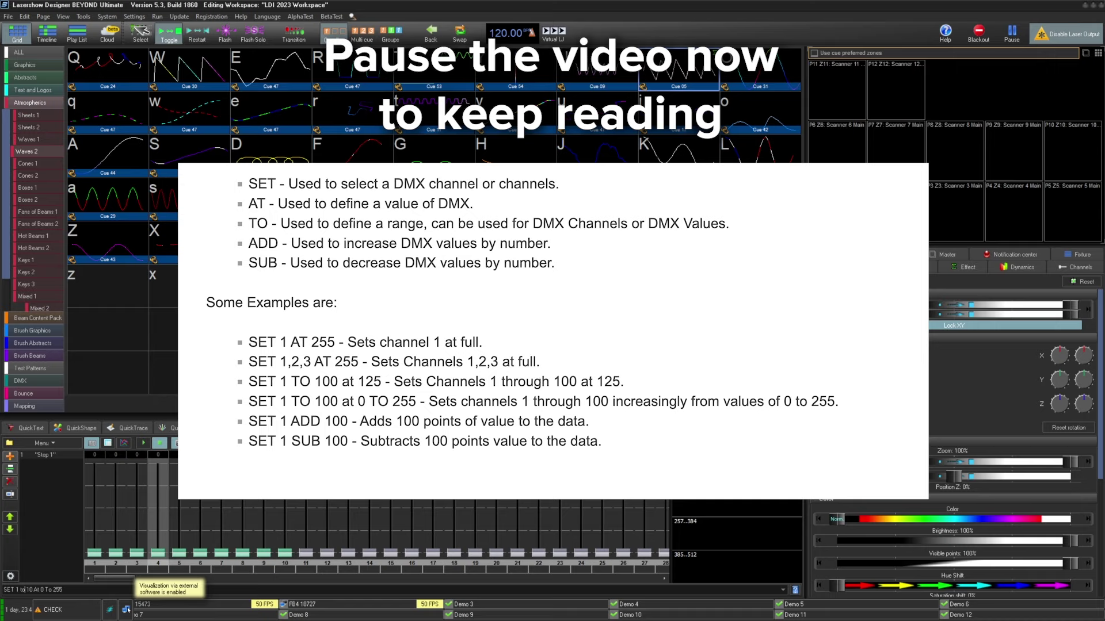
pyautogui.press('Right')
pyautogui.press('Right')
pyautogui.press('Right')
pyautogui.press('Right')
pyautogui.press('Return')
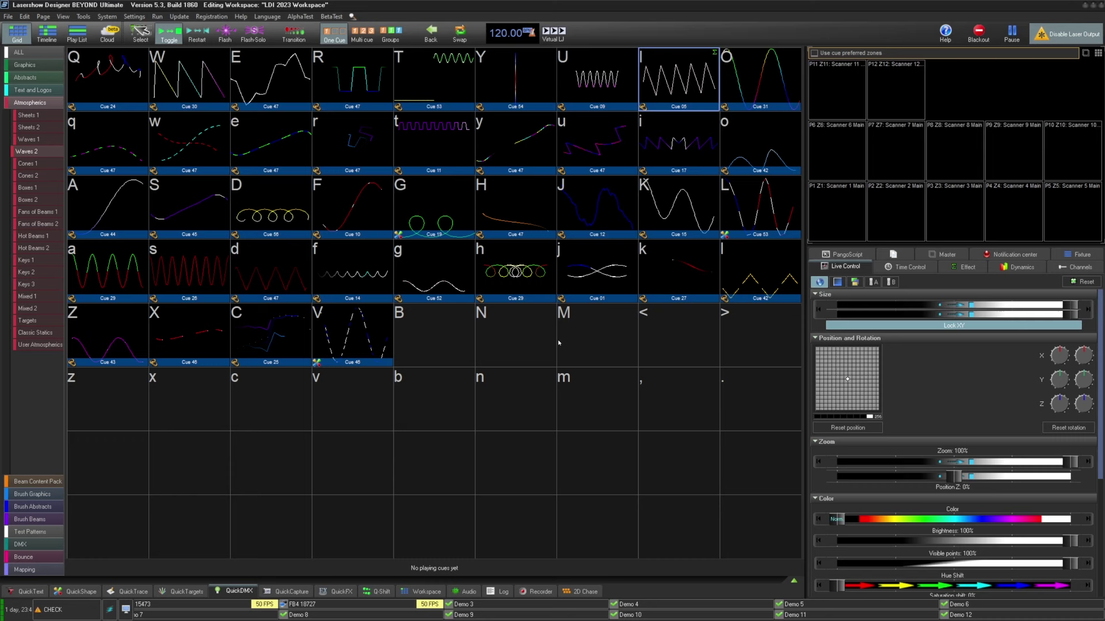
# With cue Z playing, switch FB4 output to Turbo streaming in the data transmission monitor's details
pyautogui.press('z')
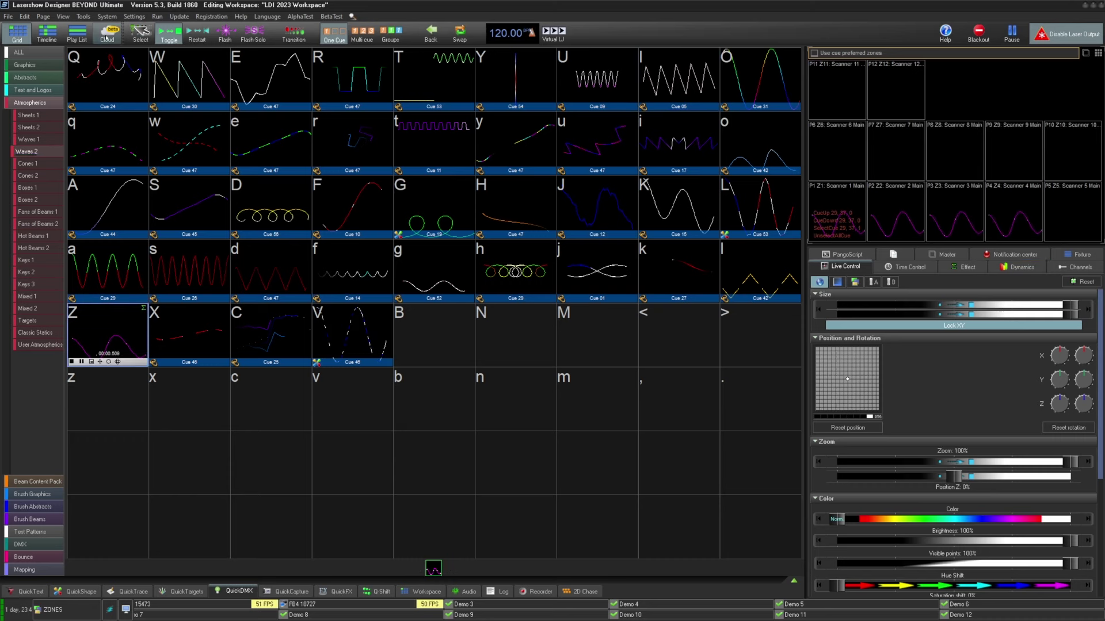
pyautogui.click(105, 36)
pyautogui.click(123, 40)
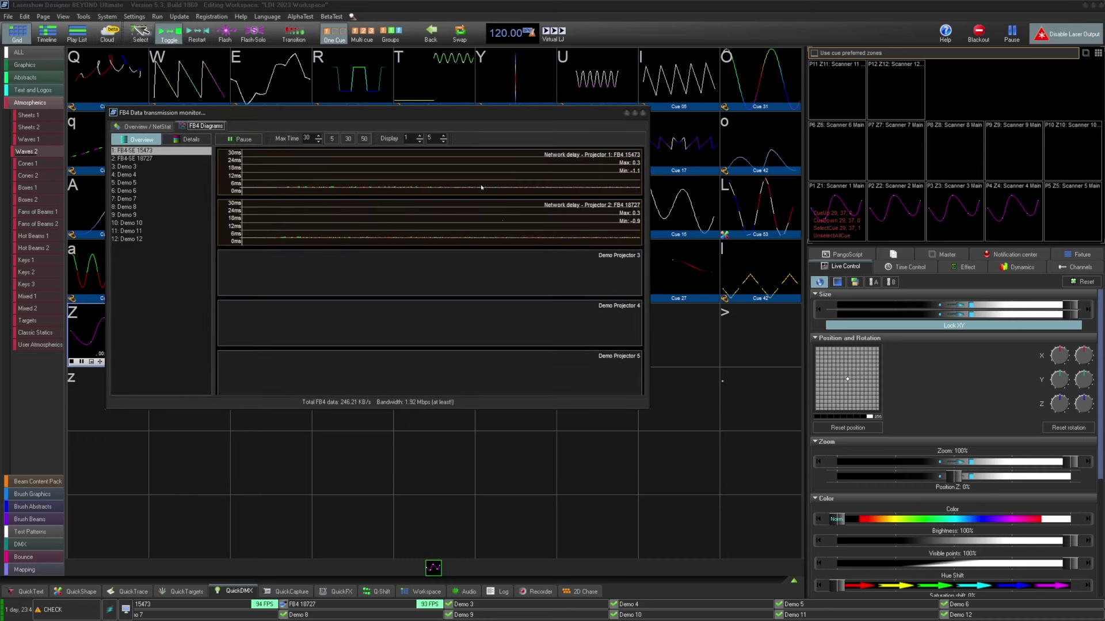
pyautogui.click(170, 139)
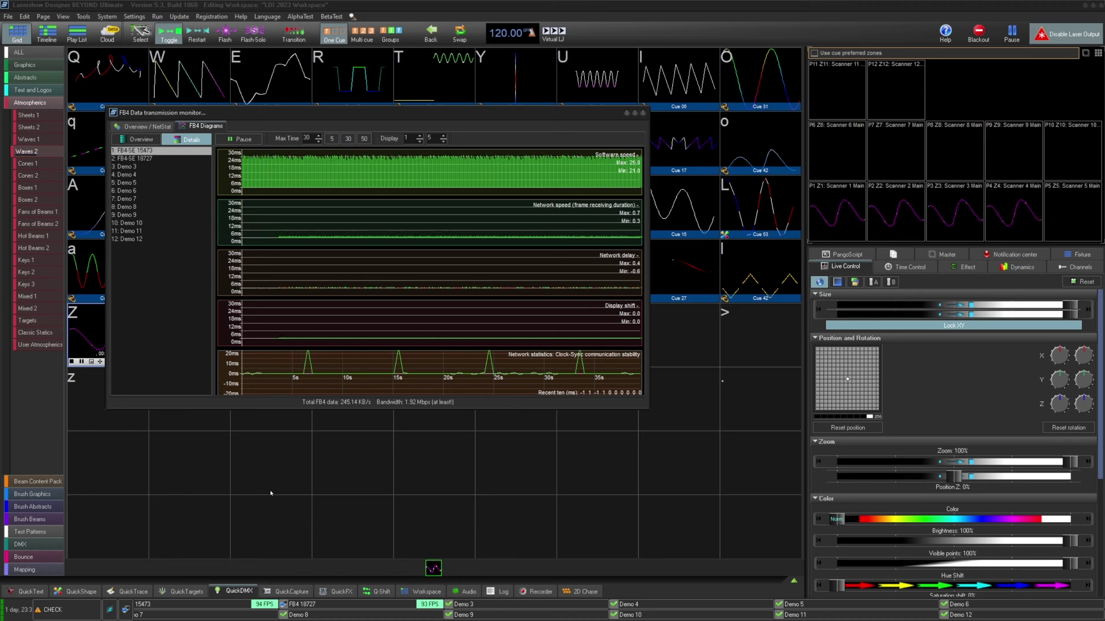
pyautogui.click(110, 611)
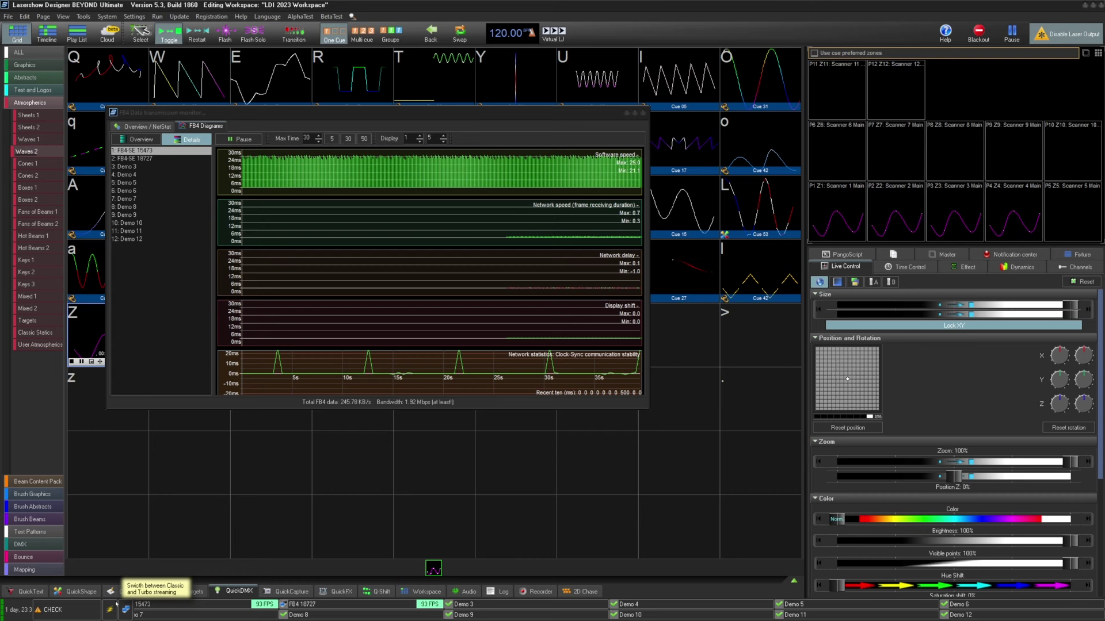
pyautogui.click(643, 113)
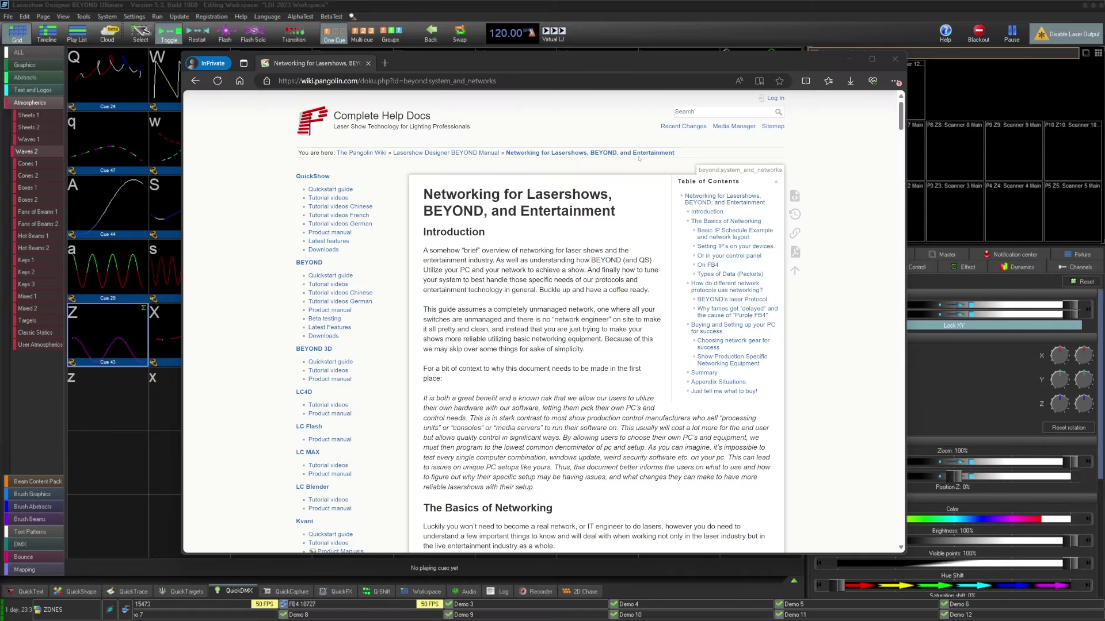
# Bring the wiki networking page to the front and highlight its title
pyautogui.click(638, 159)
pyautogui.scroll(-6, 639, 159)
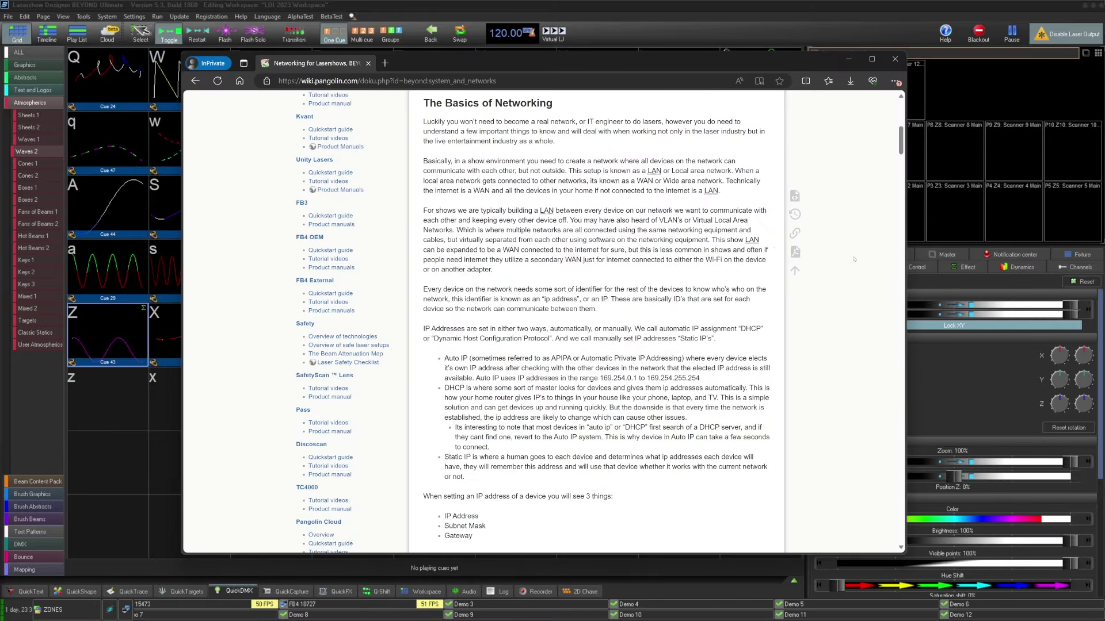
pyautogui.scroll(6, 407, 211)
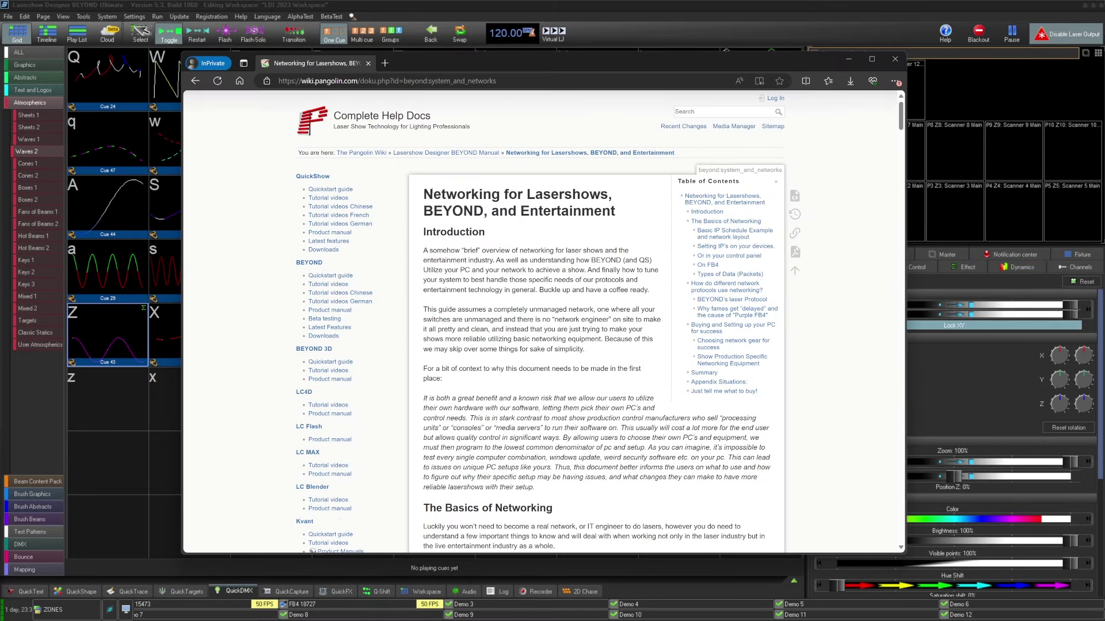
pyautogui.moveTo(424, 191); pyautogui.dragTo(628, 217)
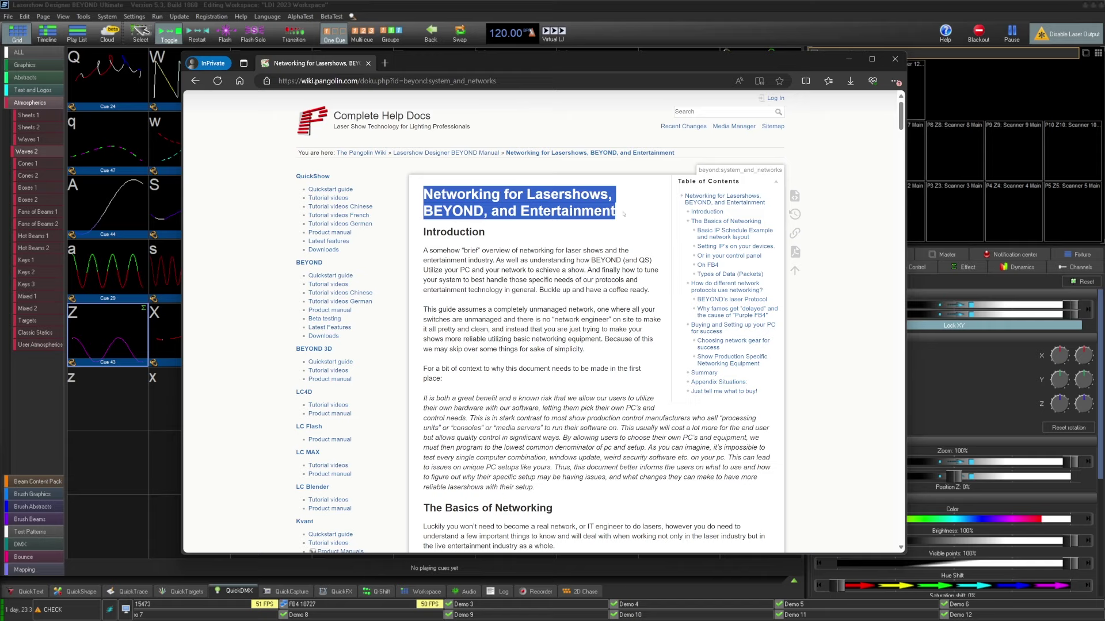
pyautogui.click(514, 252)
# Reopen the networking page from the 5.5 list on BEYOND Latest Features and scroll to setting device IPs
pyautogui.click(329, 326)
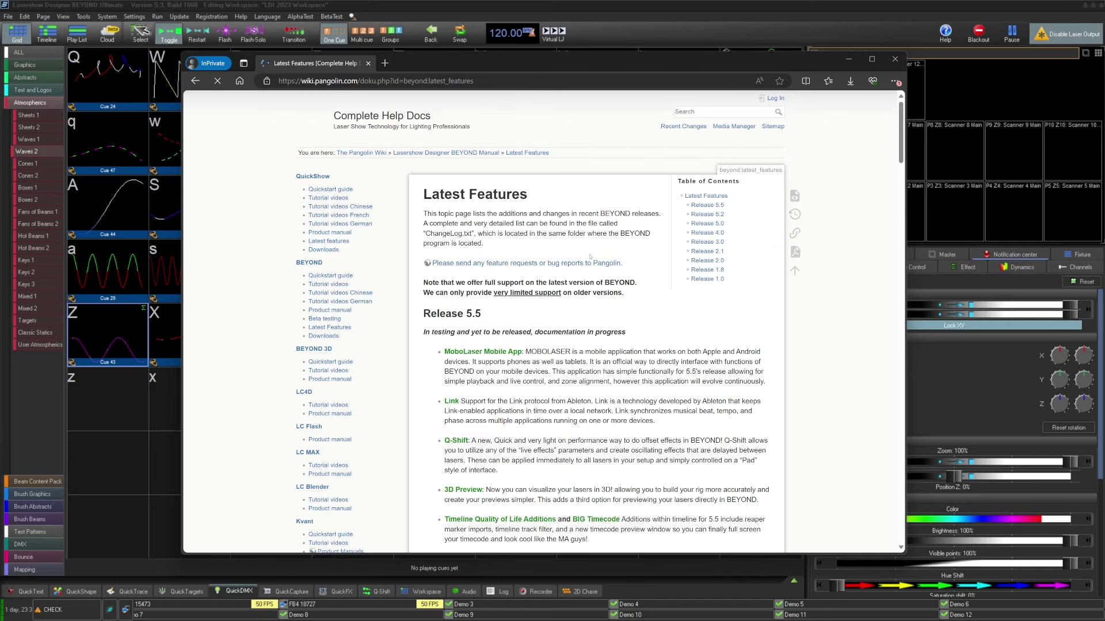
pyautogui.scroll(-12, 566, 294)
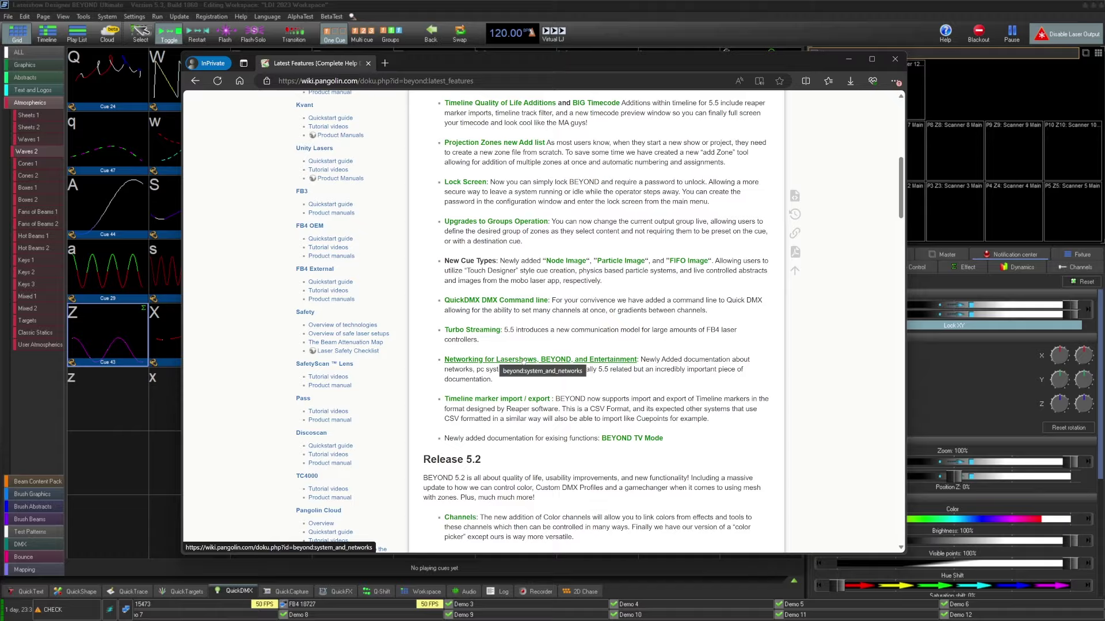
pyautogui.click(609, 361)
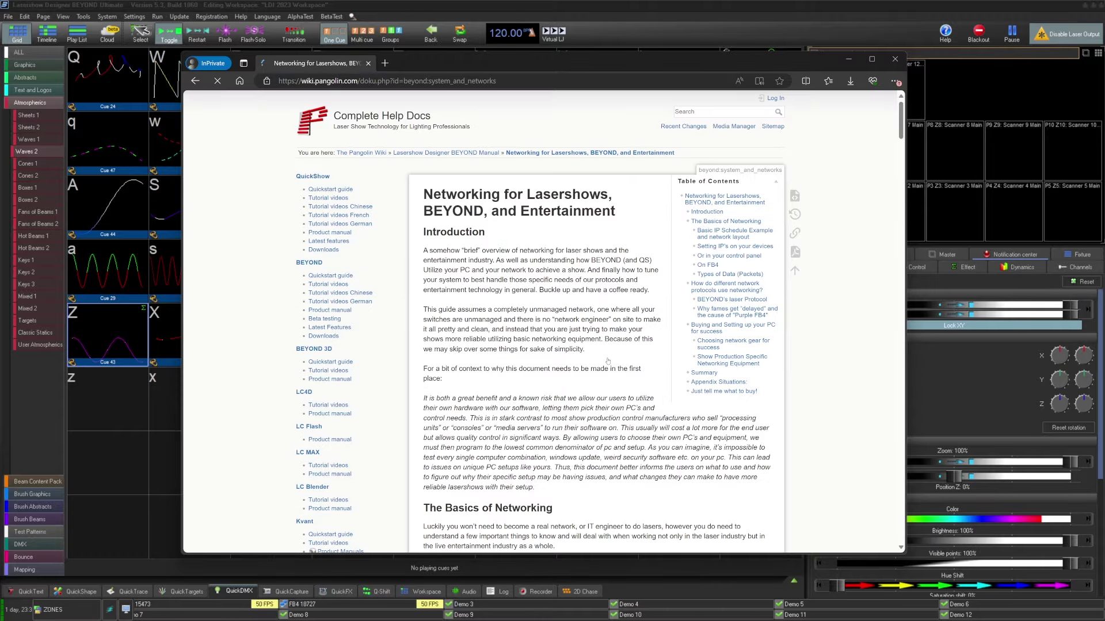
pyautogui.scroll(-10, 779, 354)
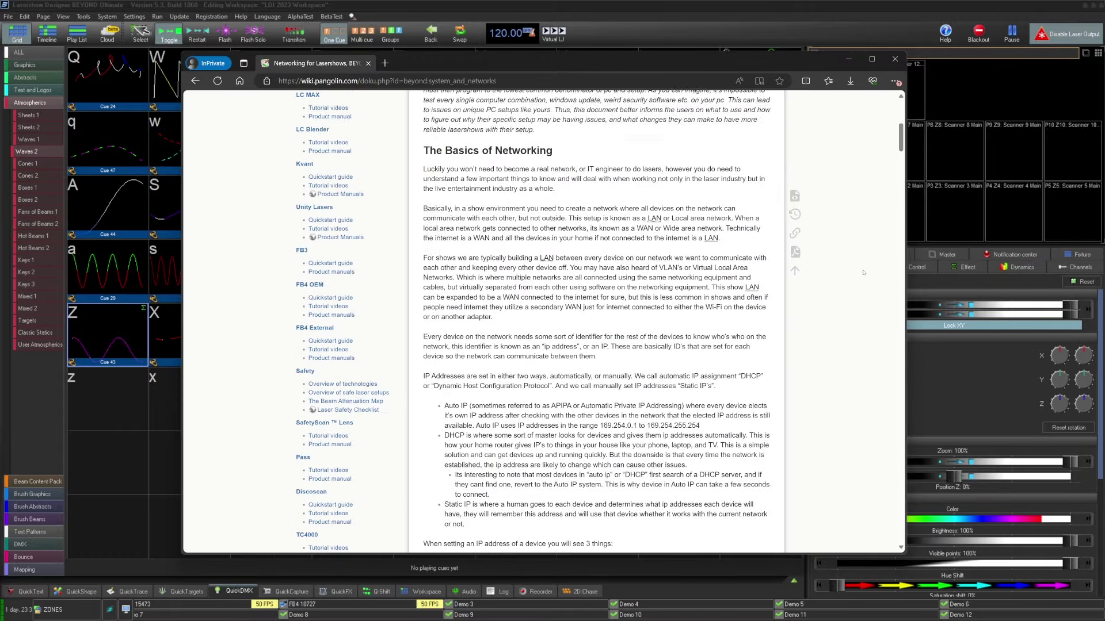
pyautogui.scroll(-7, 863, 273)
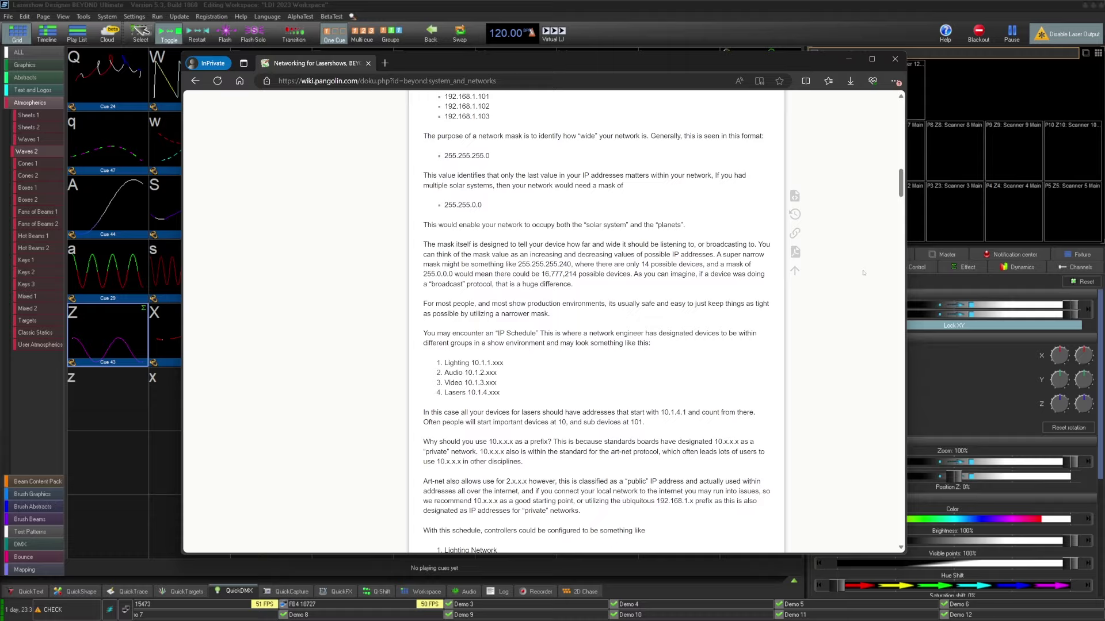